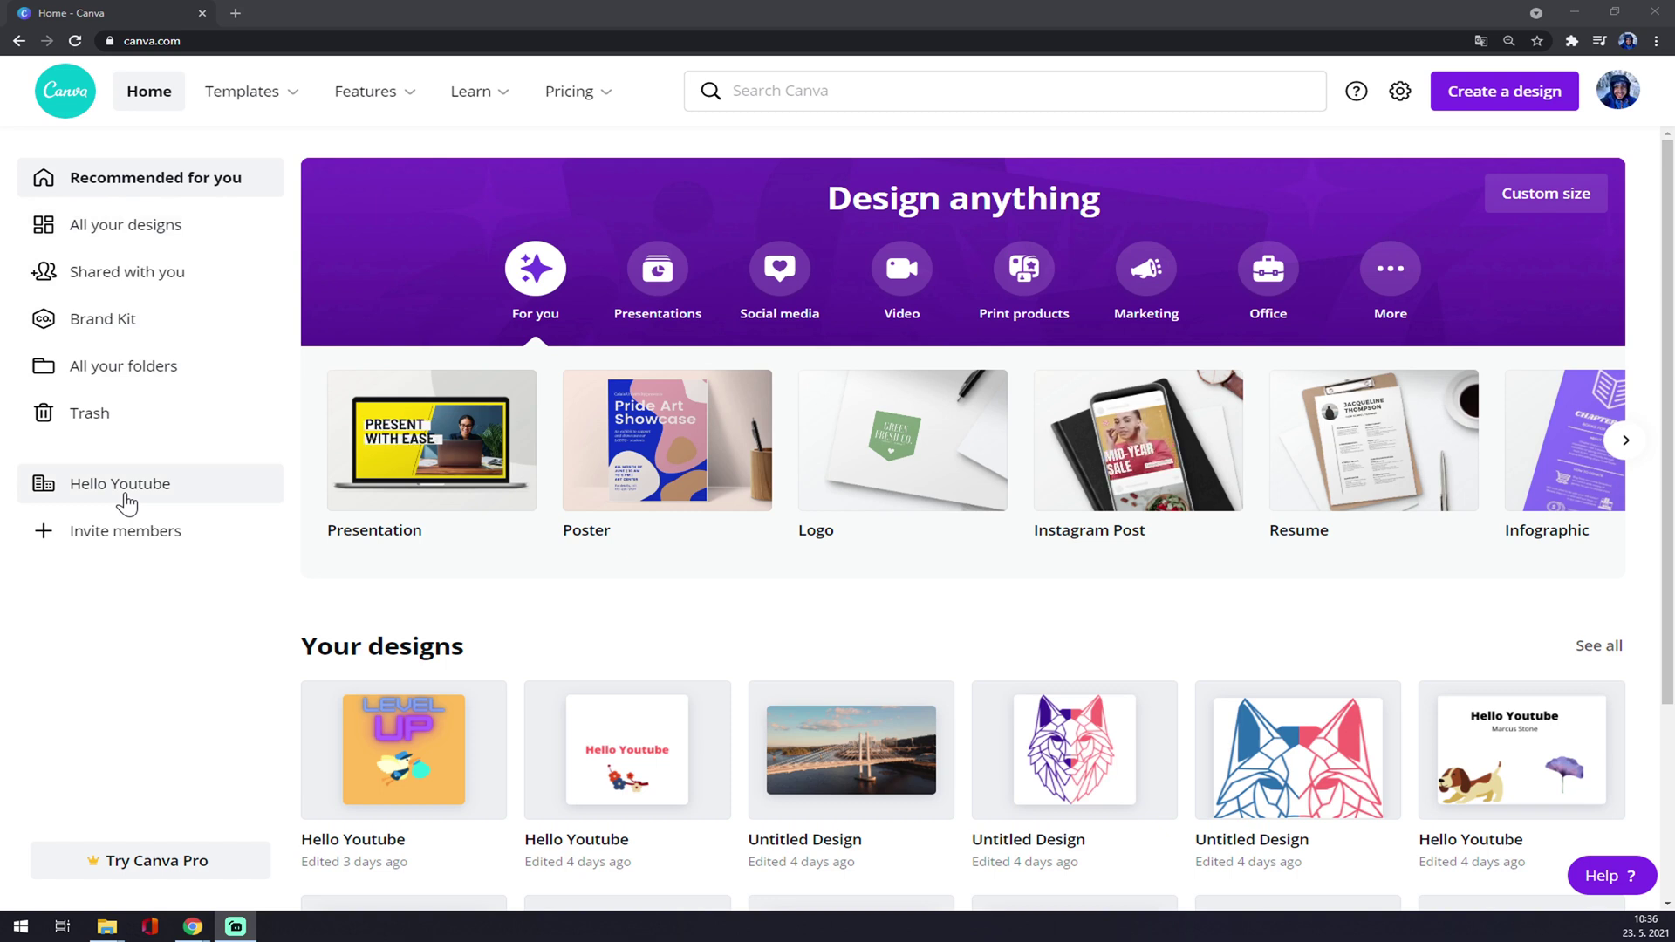
- Go to the Hello Youtube team's Groups tab and start a new group
click(127, 503)
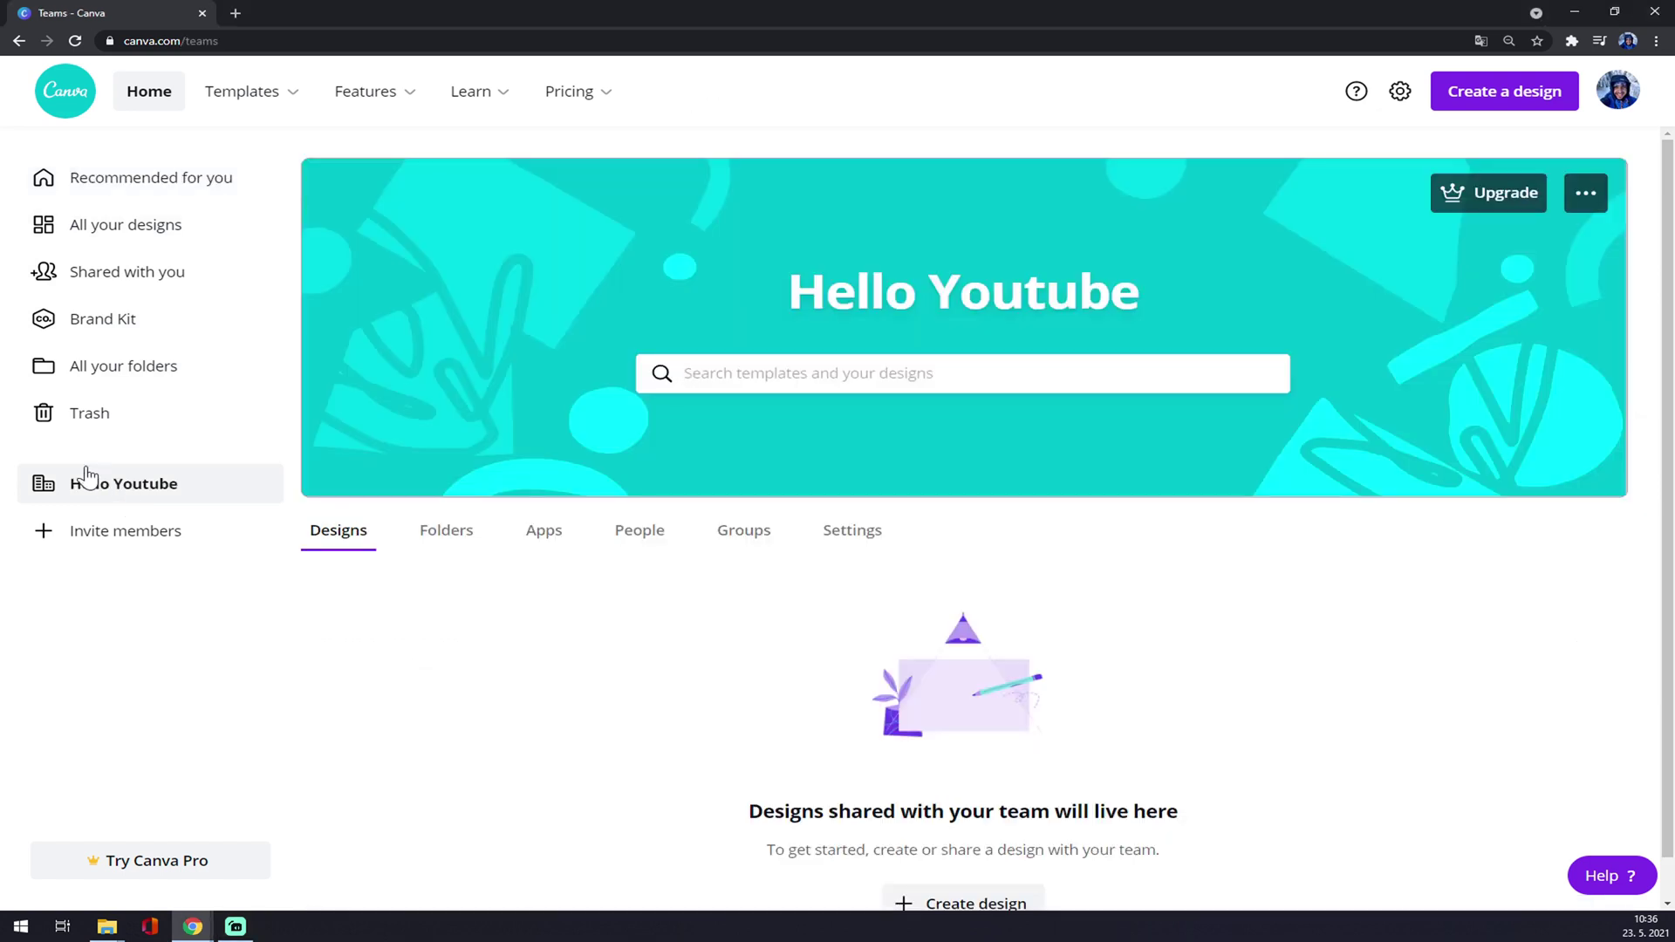
click(720, 552)
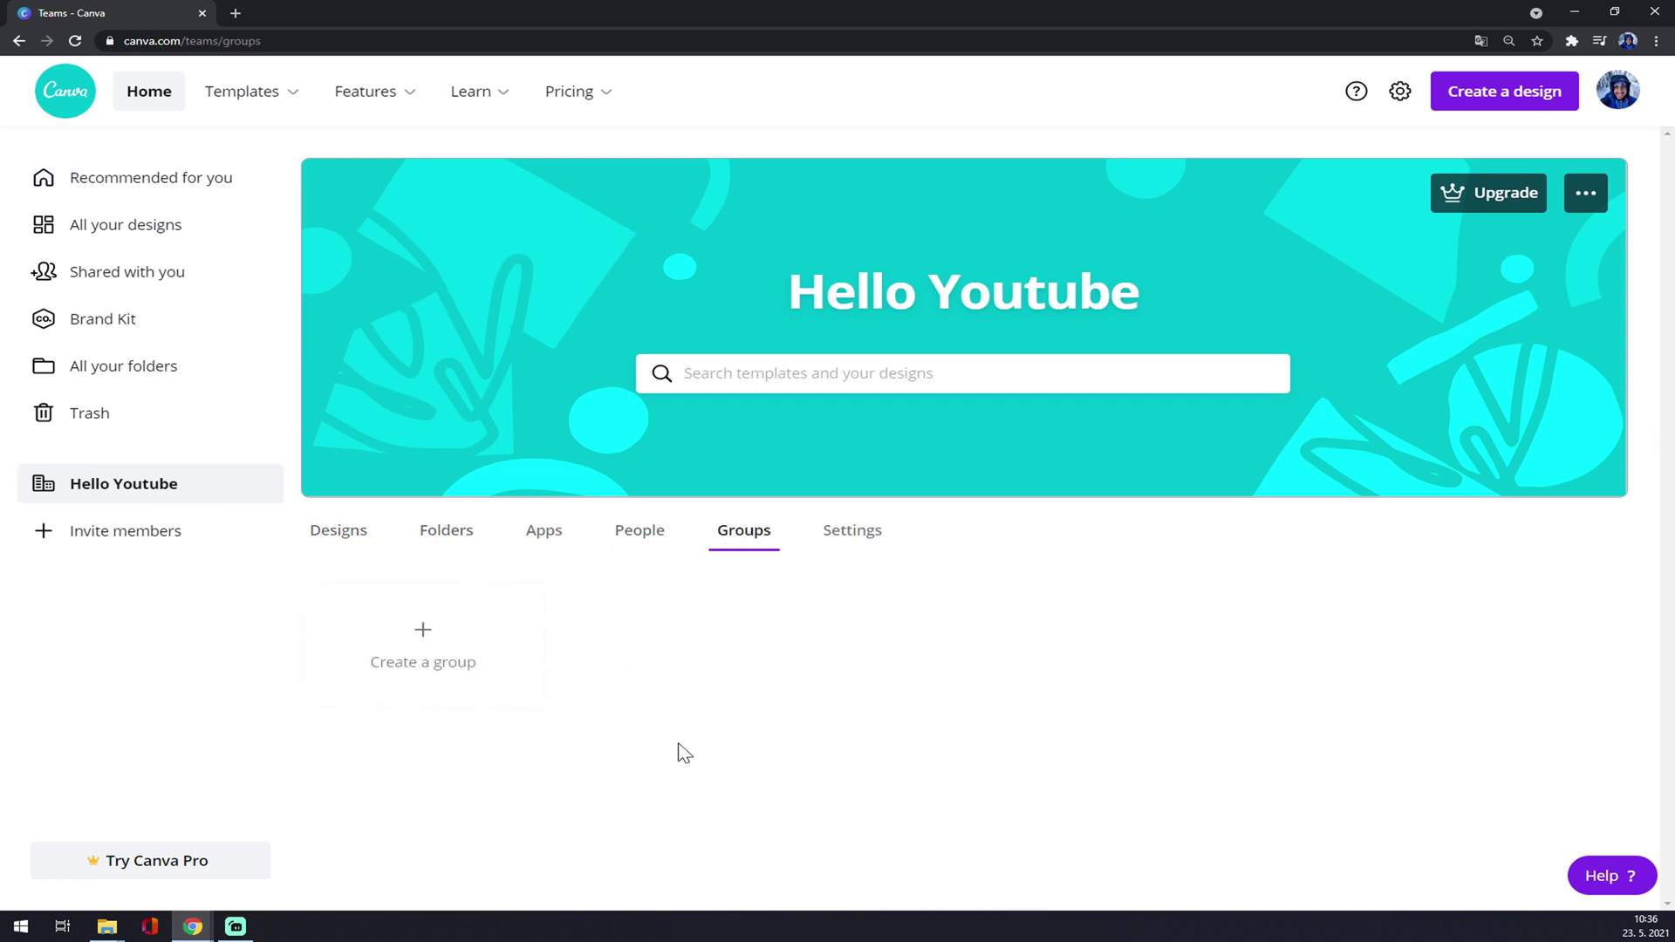
click(455, 652)
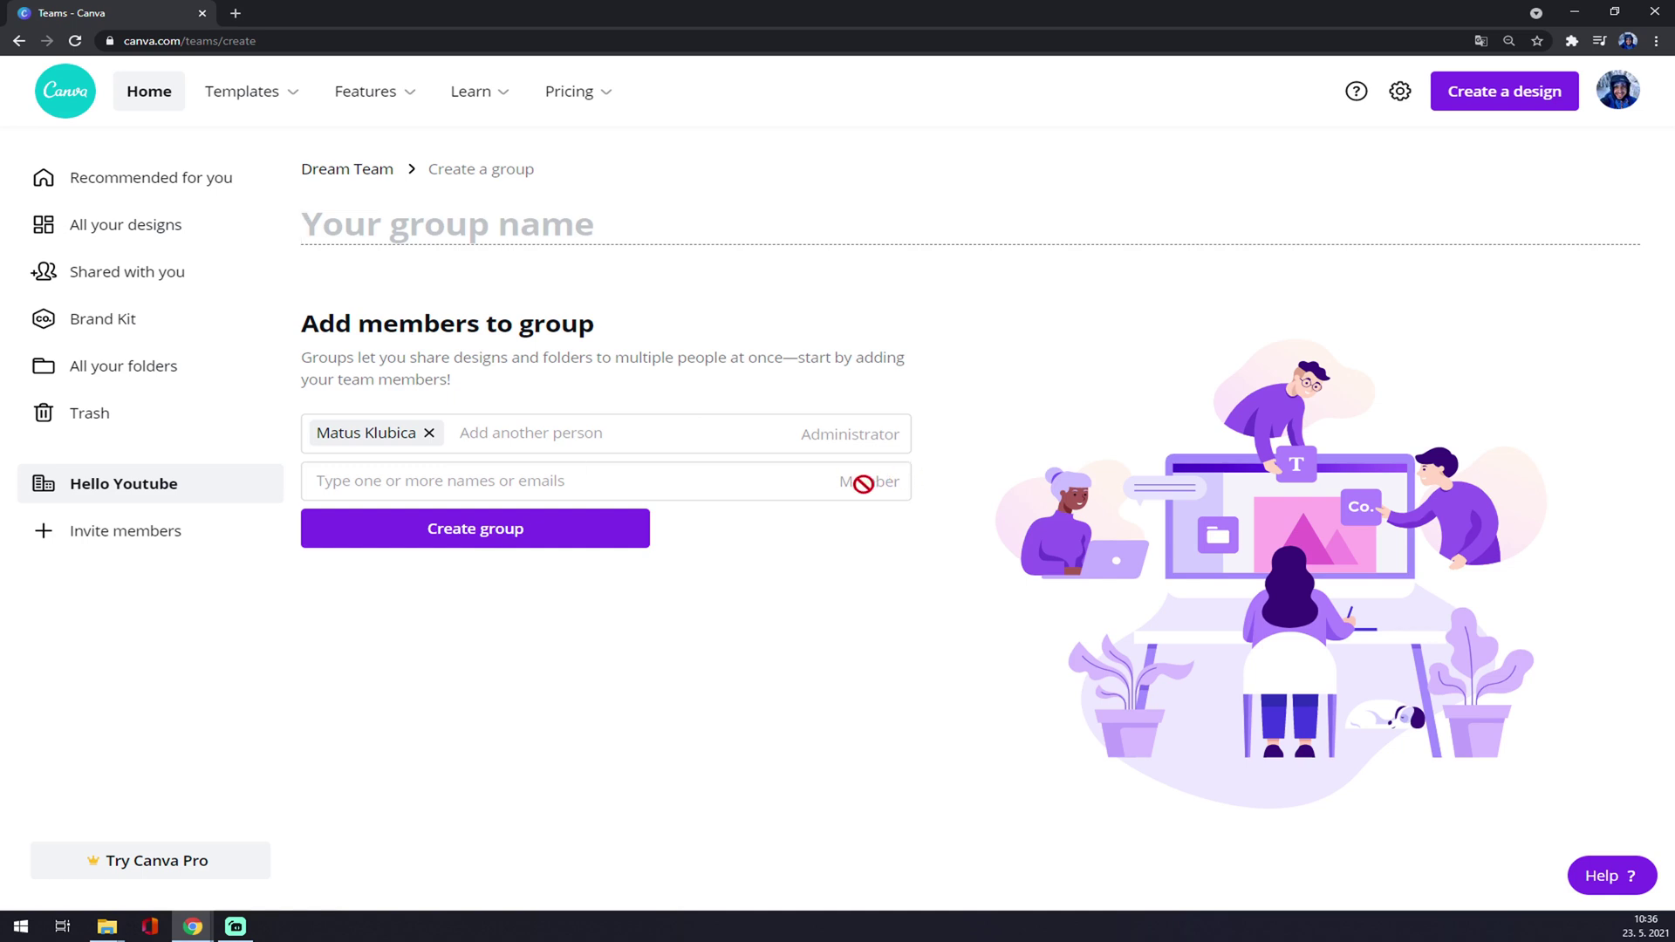
- Submit the group without a name, triggering Canva's valid-name warning
click(523, 480)
click(445, 650)
click(392, 531)
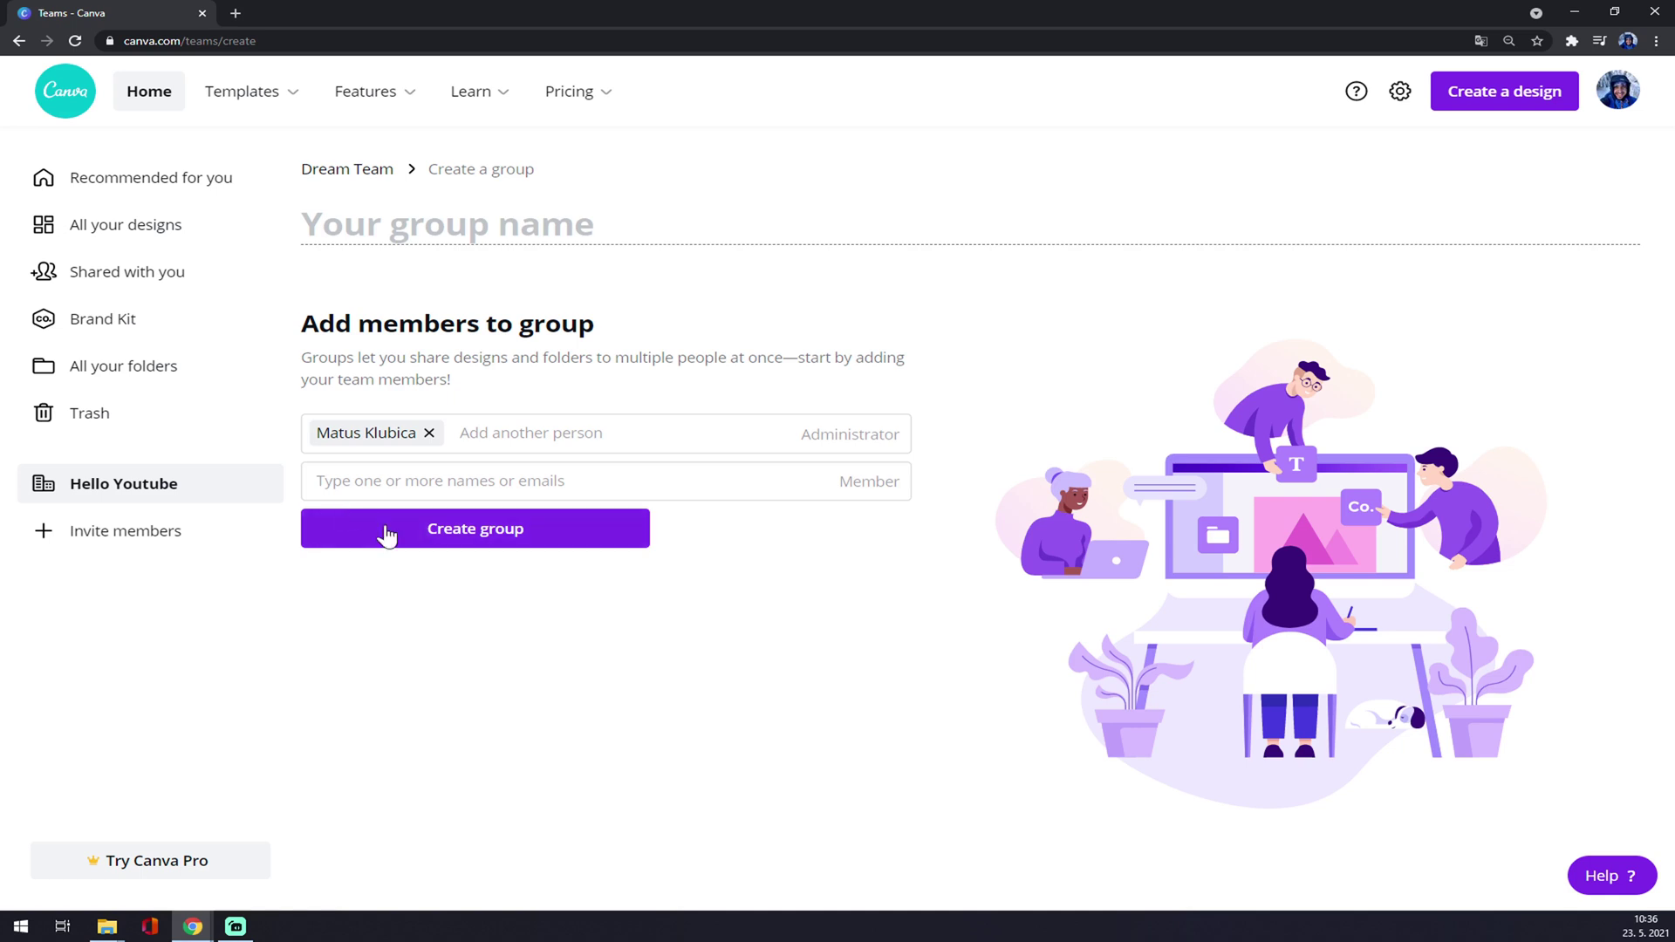
click(507, 542)
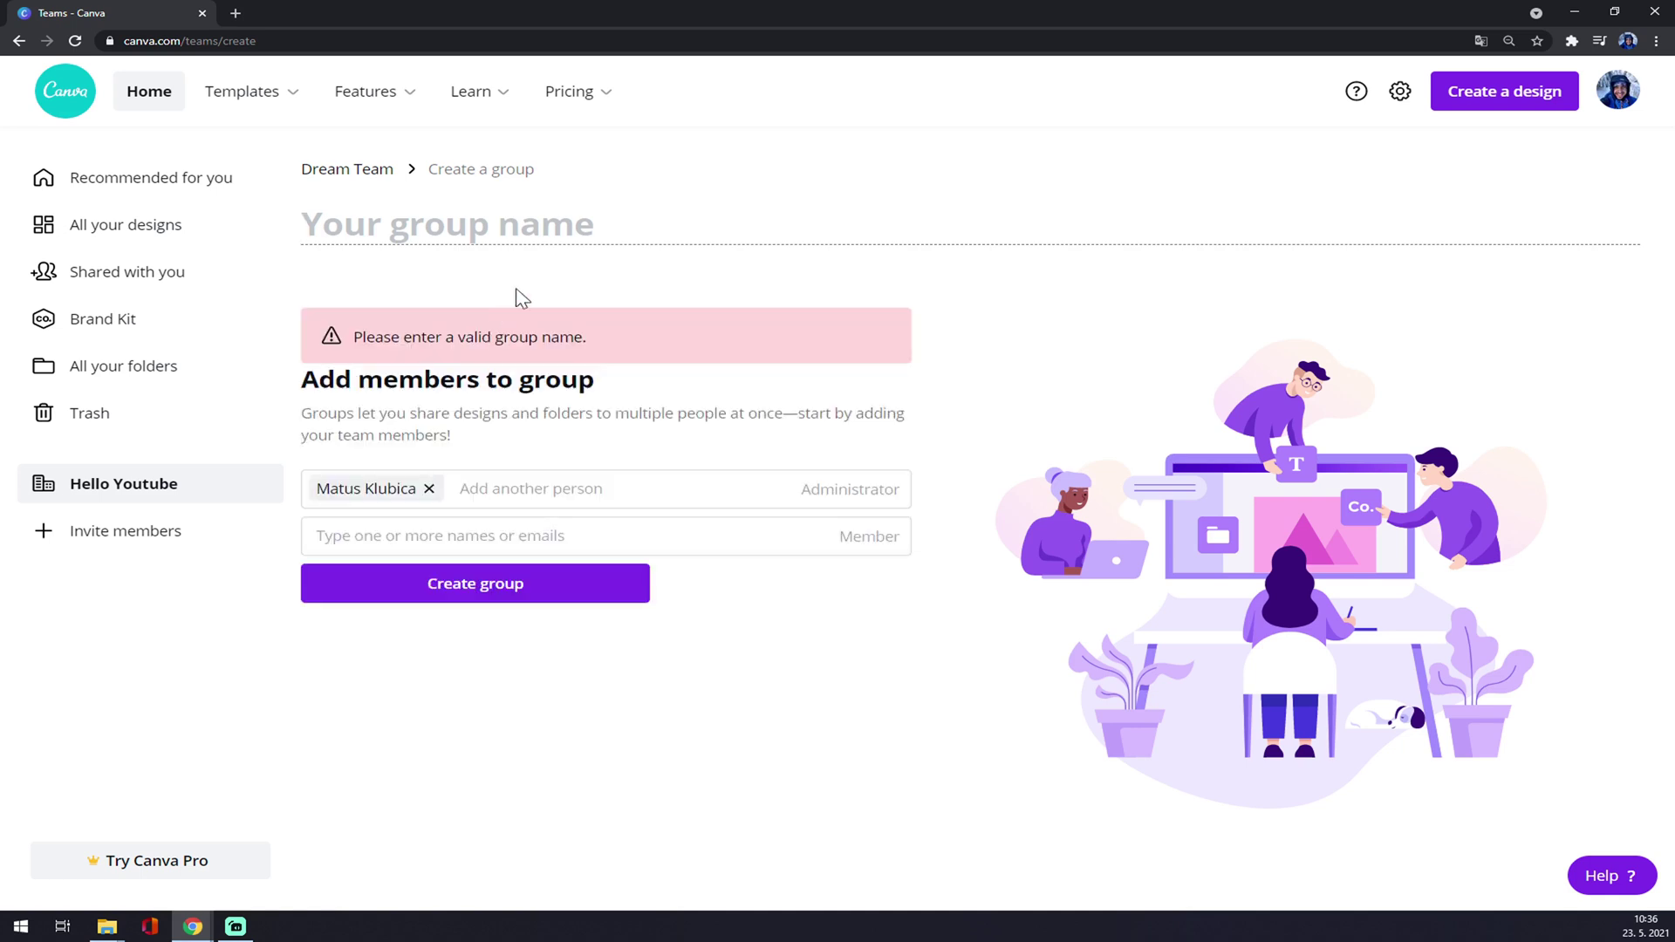
click(560, 276)
text(H)
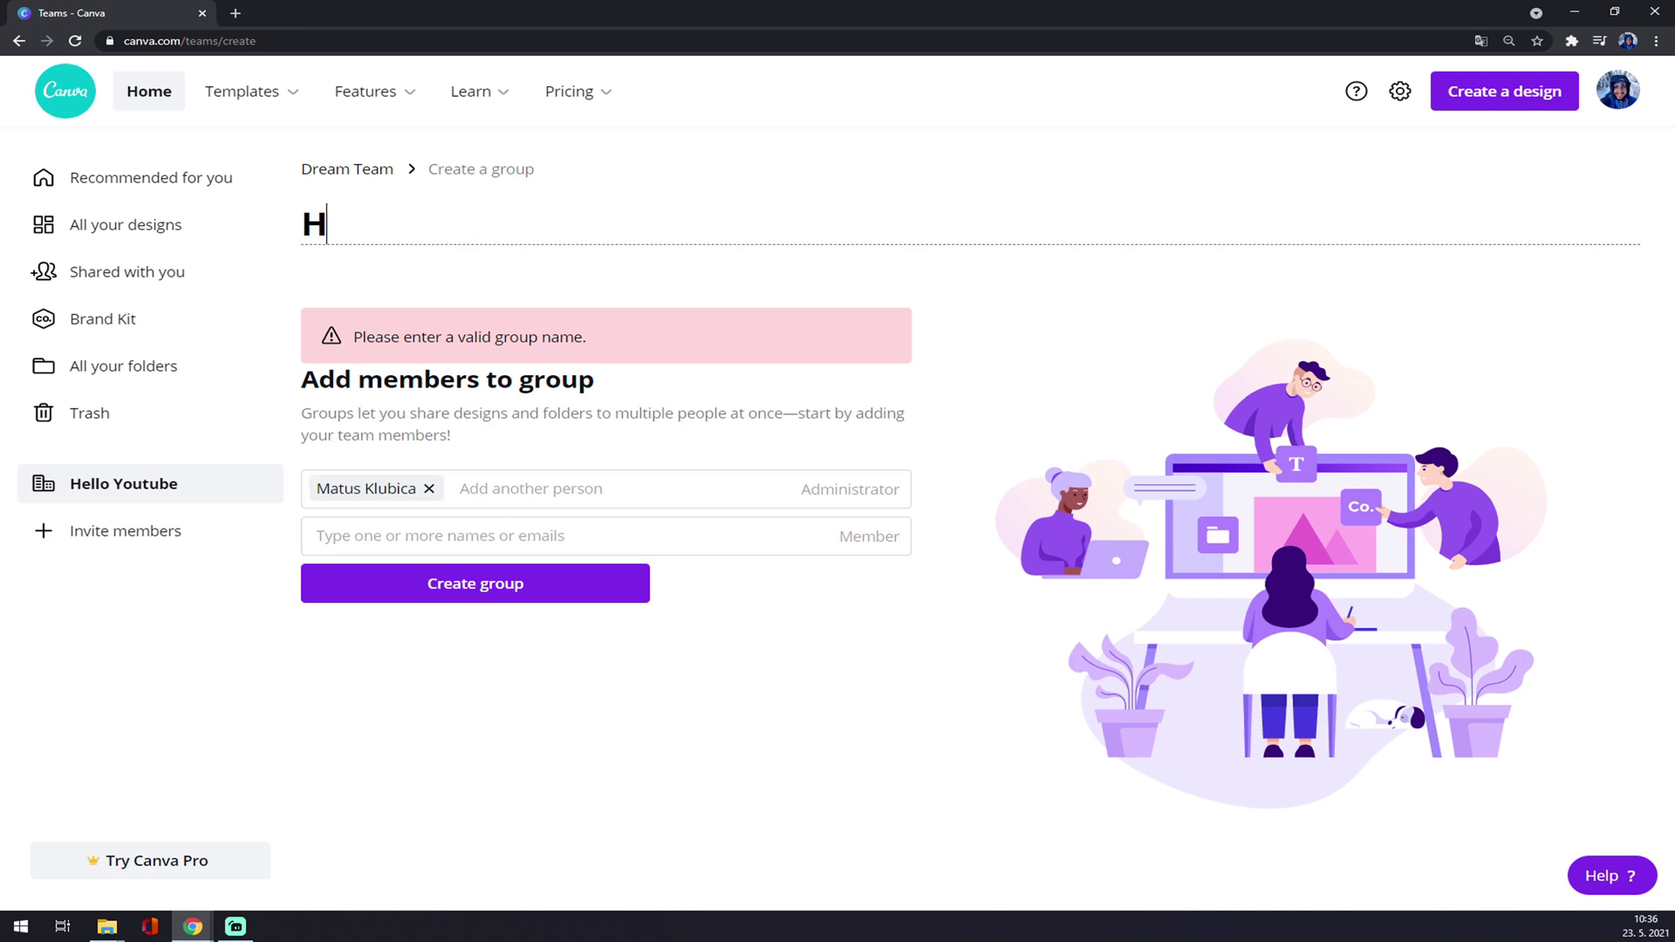
text(ello)
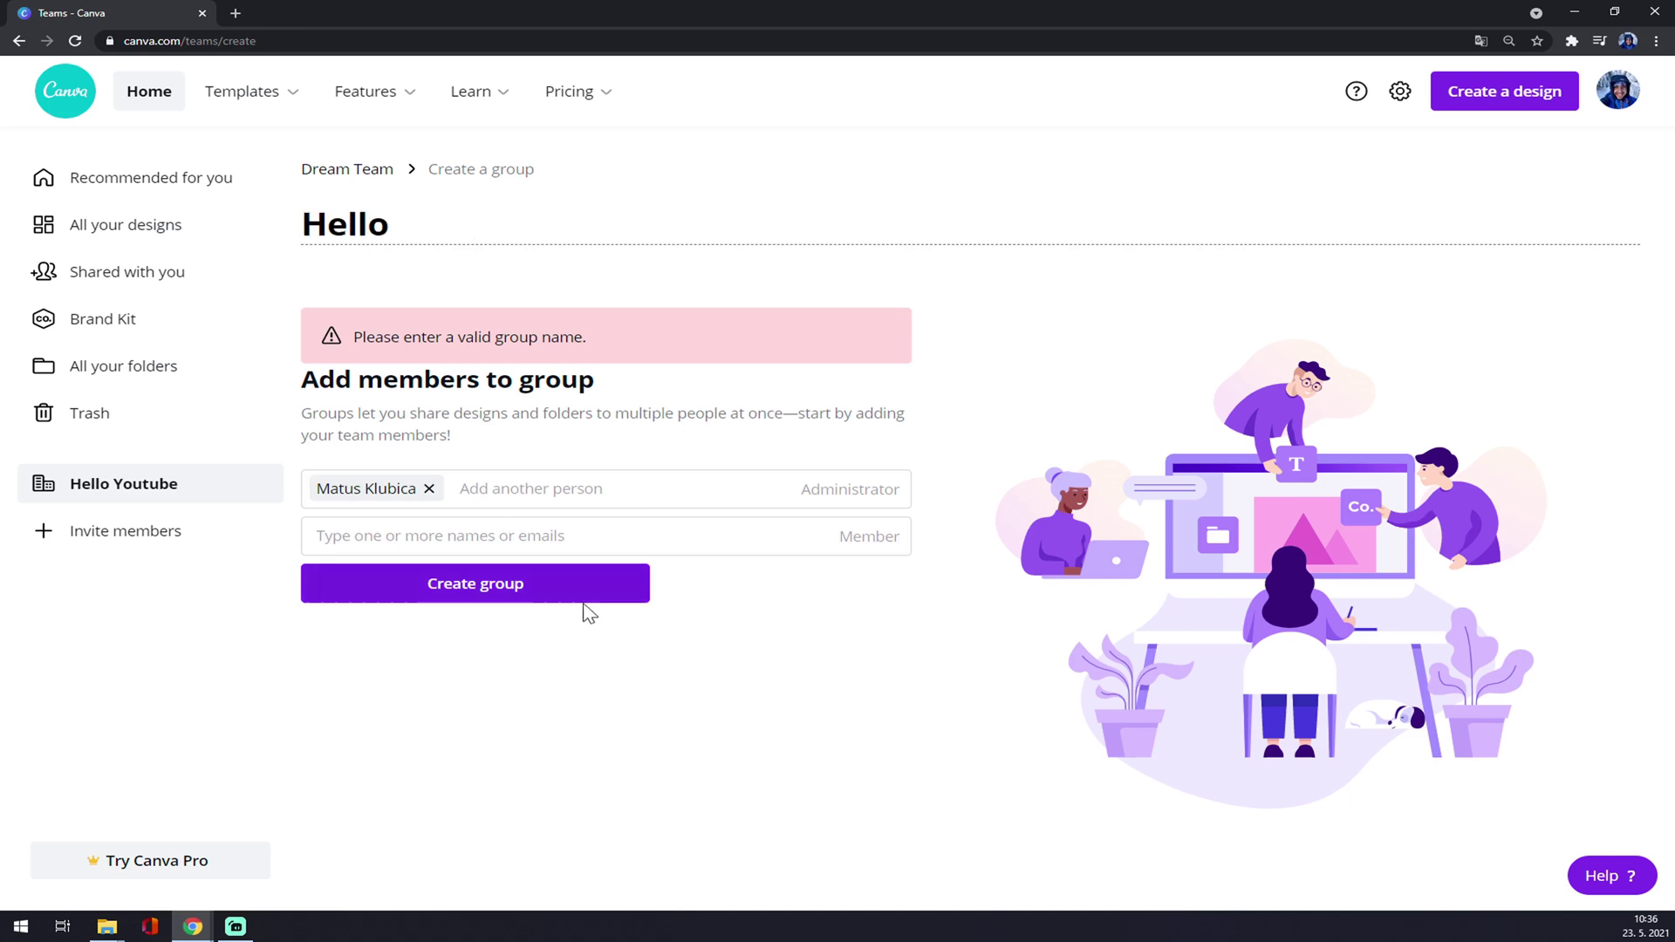
click(583, 589)
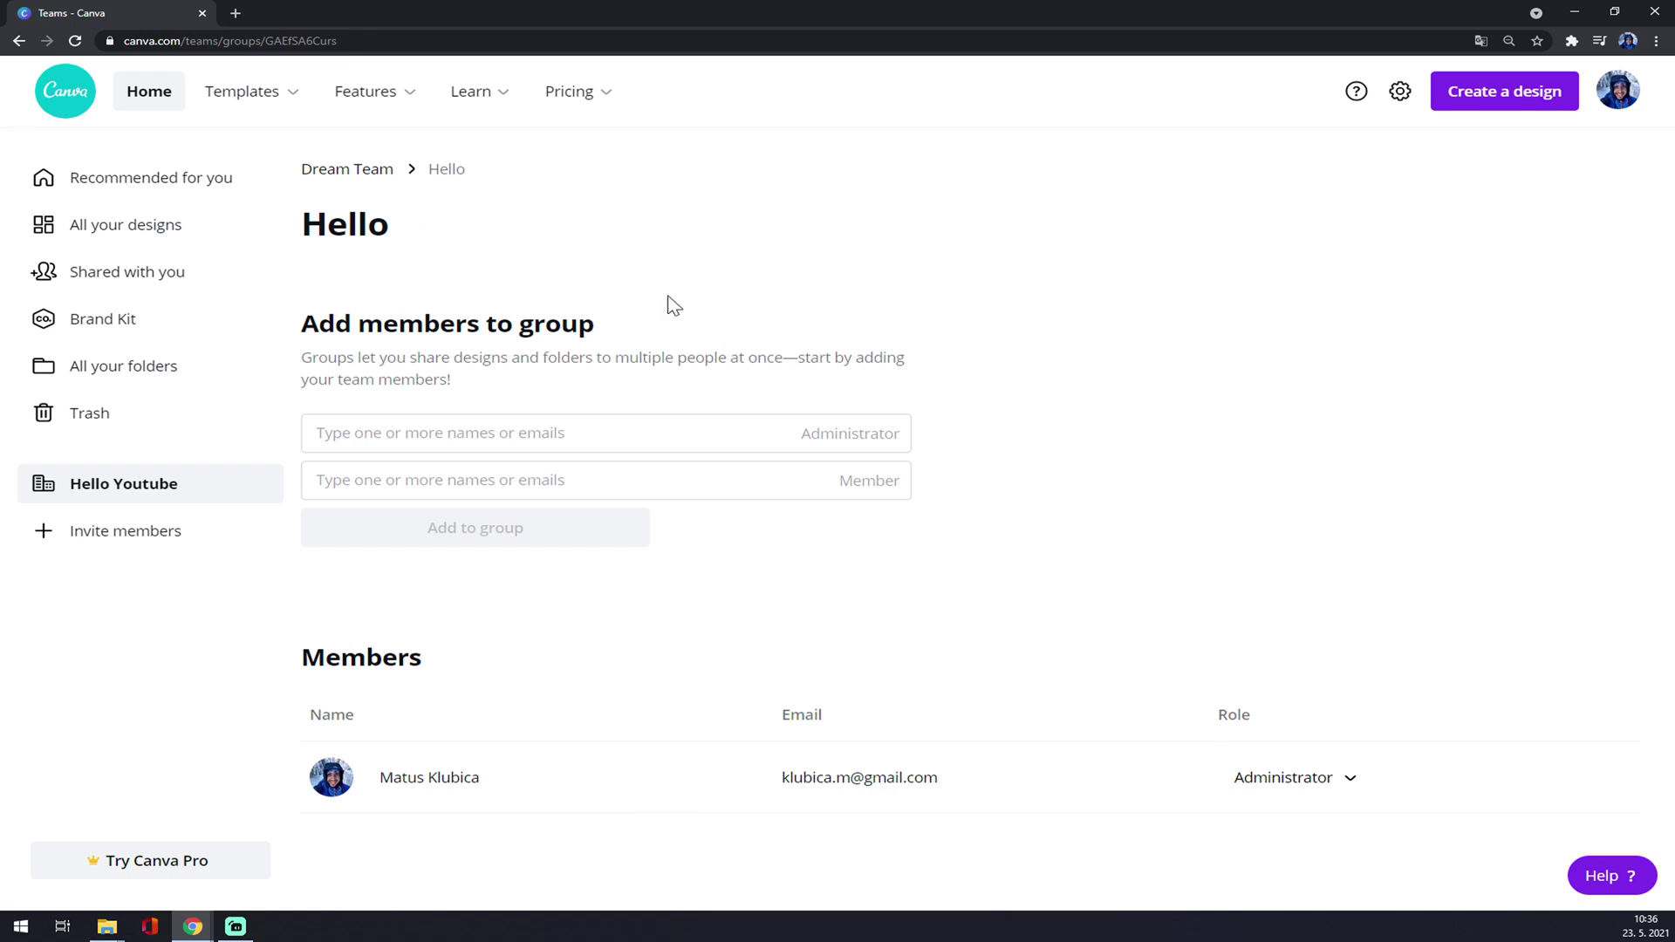
click(576, 434)
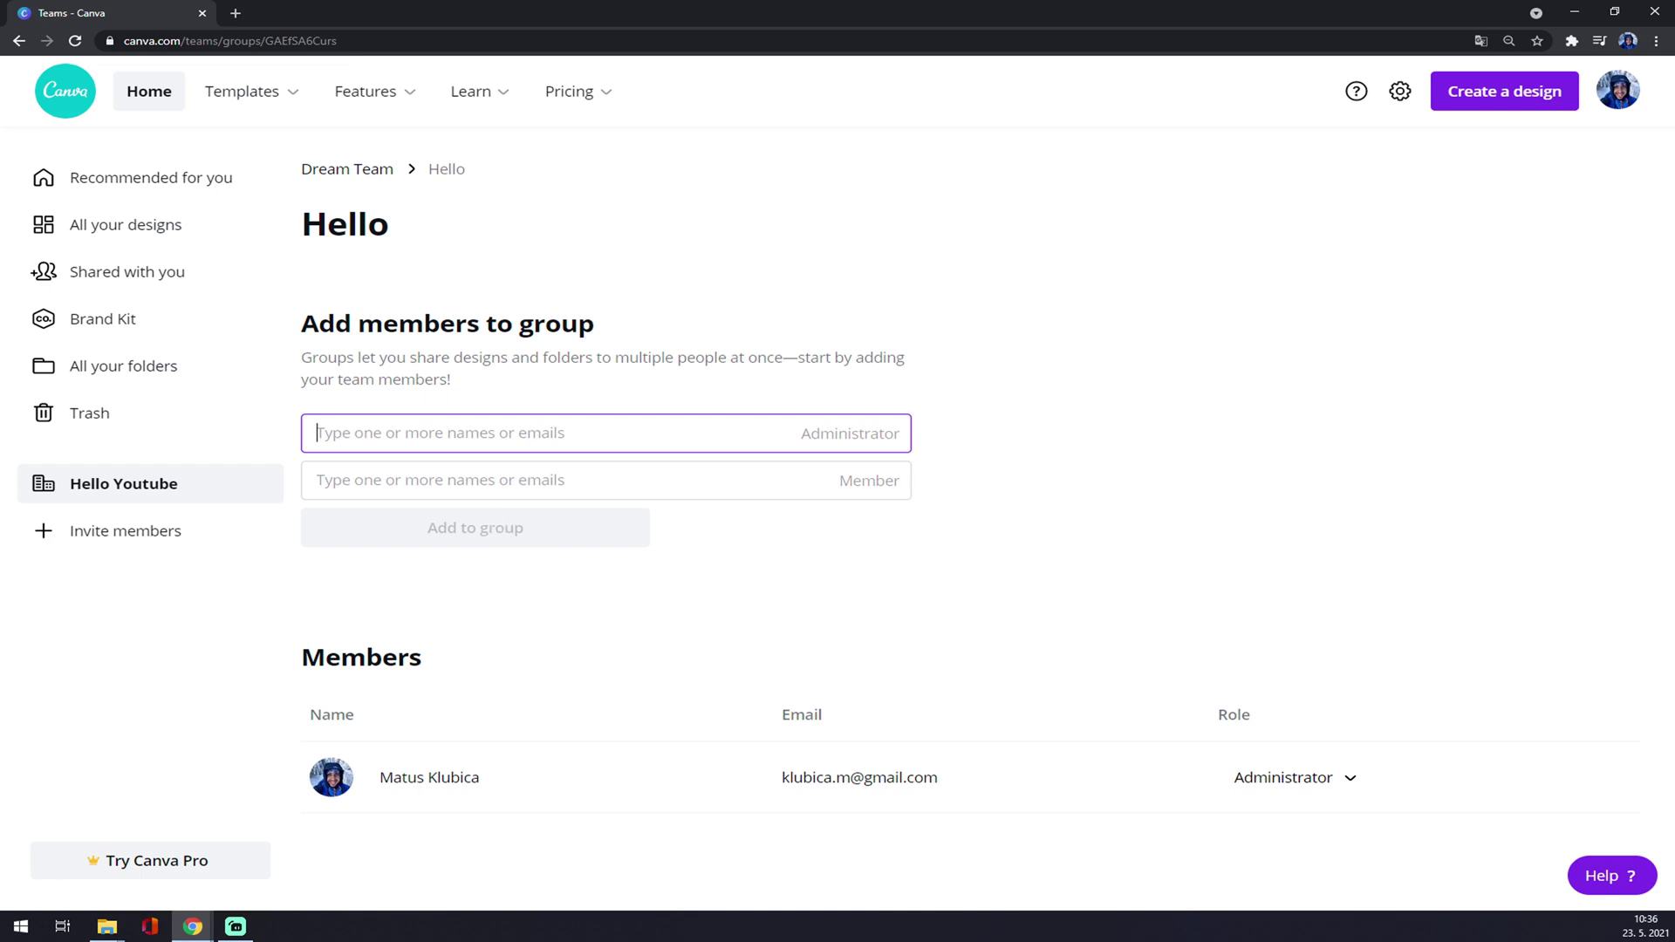
click(476, 225)
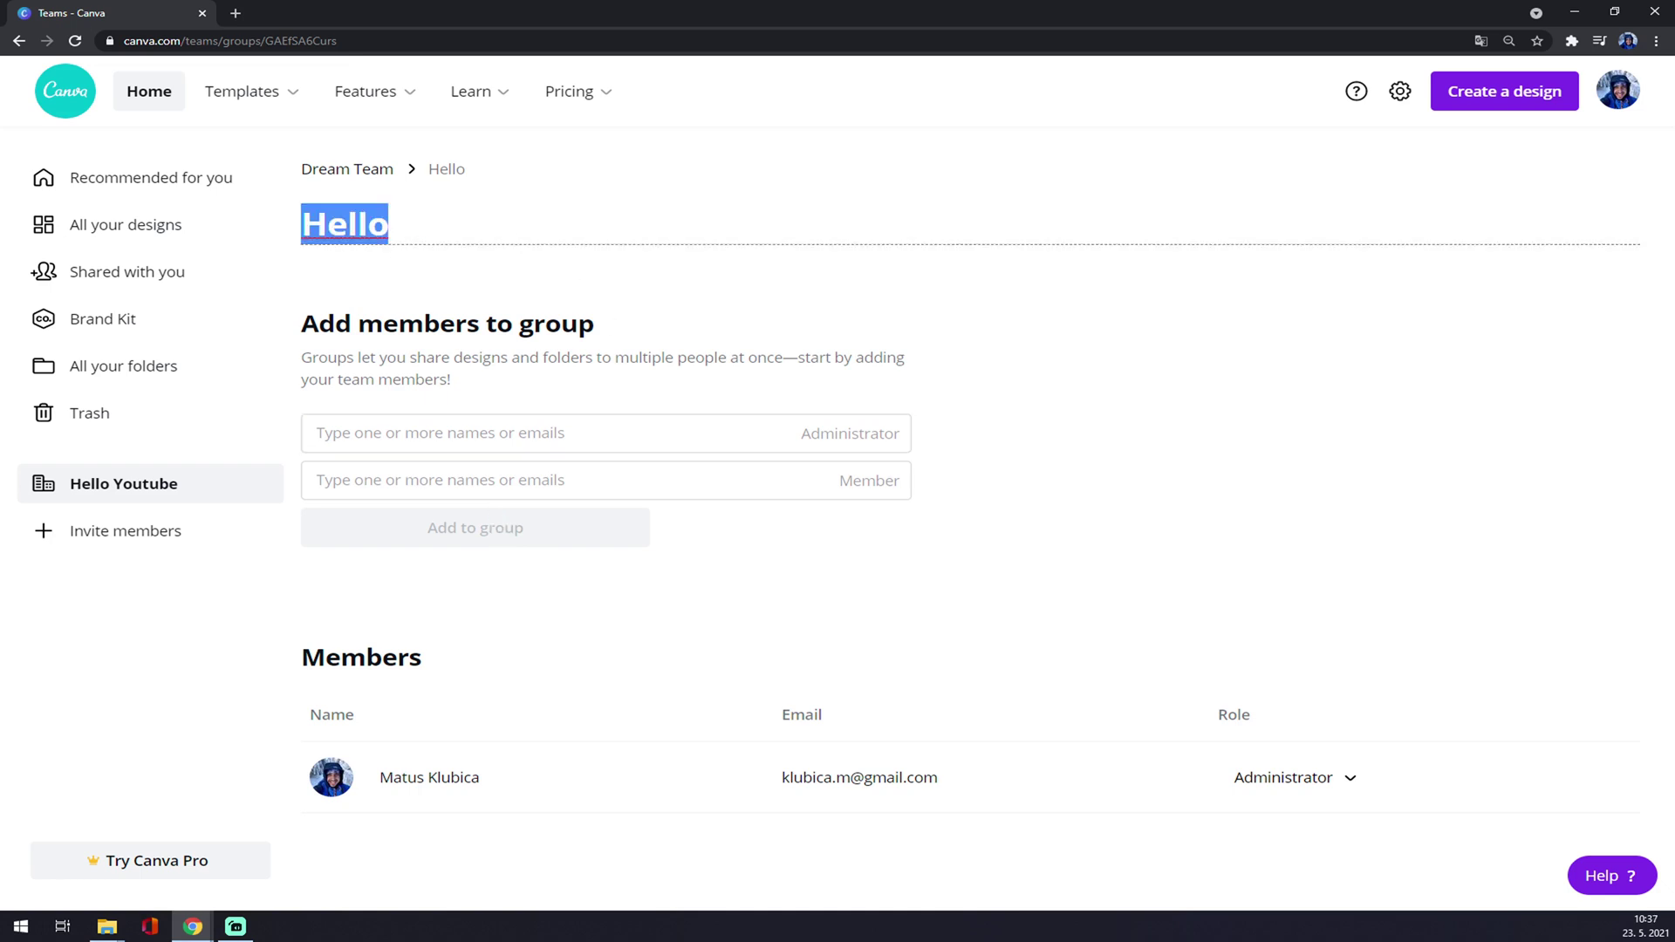
click(410, 310)
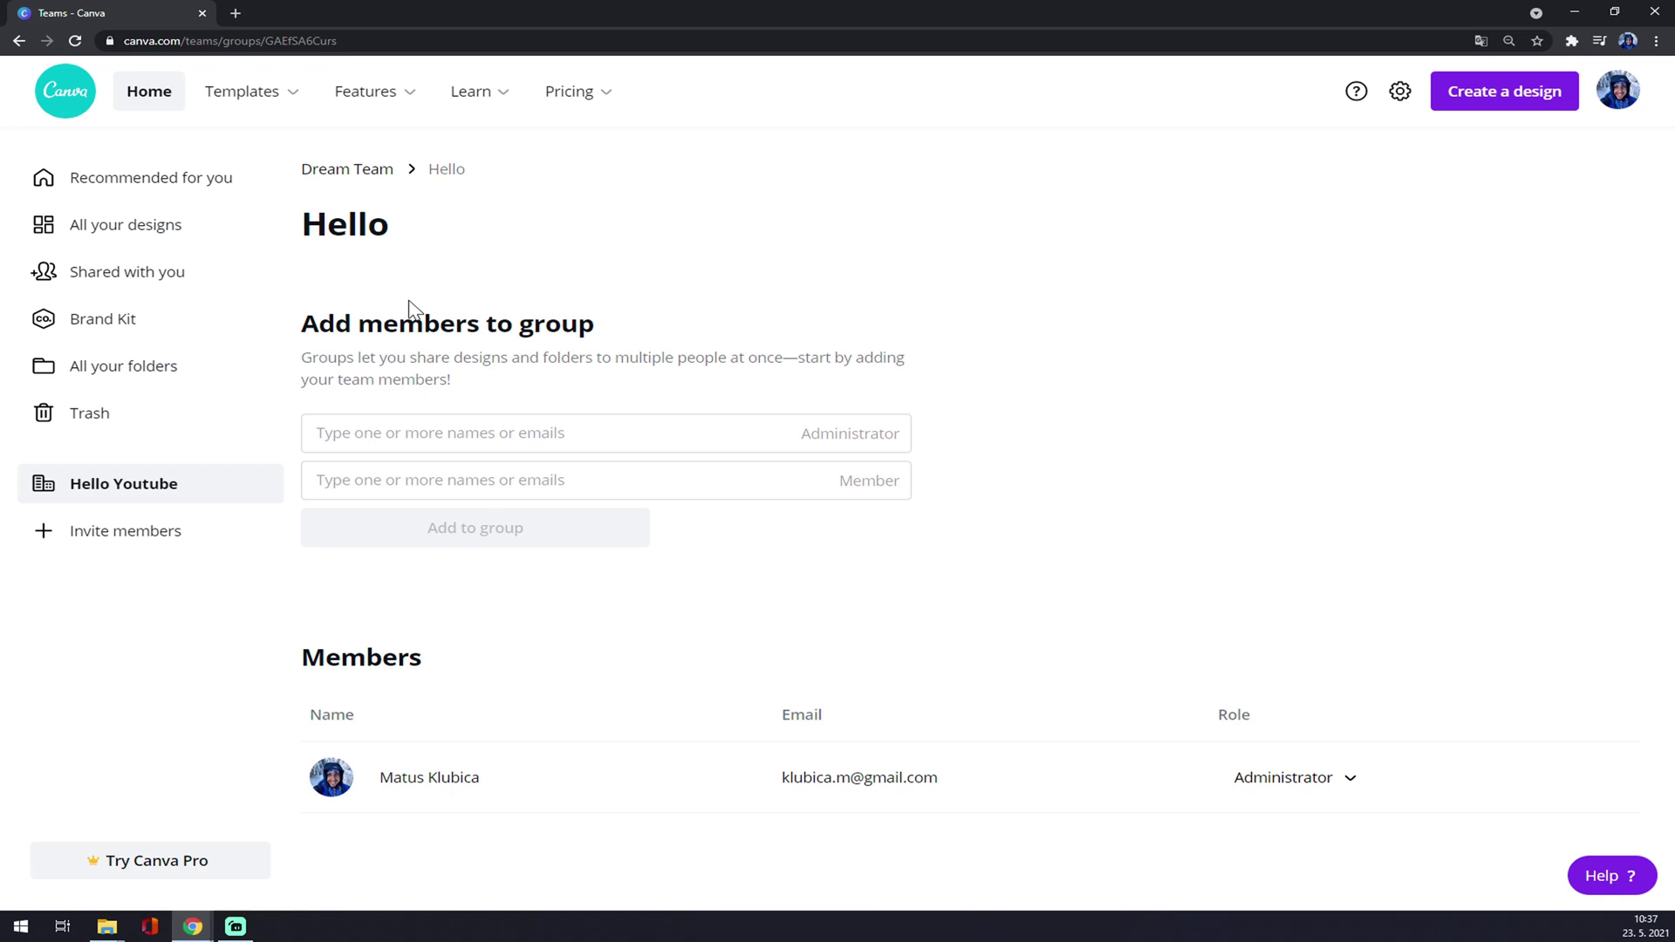